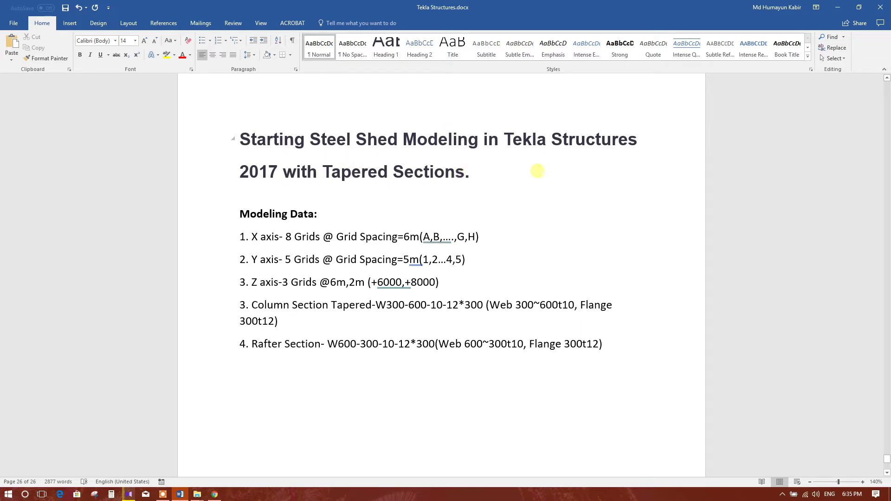
Review the Modeling Data heading and X-axis grid count in Word, then minimize the document.
triple_click(273, 213)
left_click(333, 217)
left_click_drag(245, 237, 322, 240)
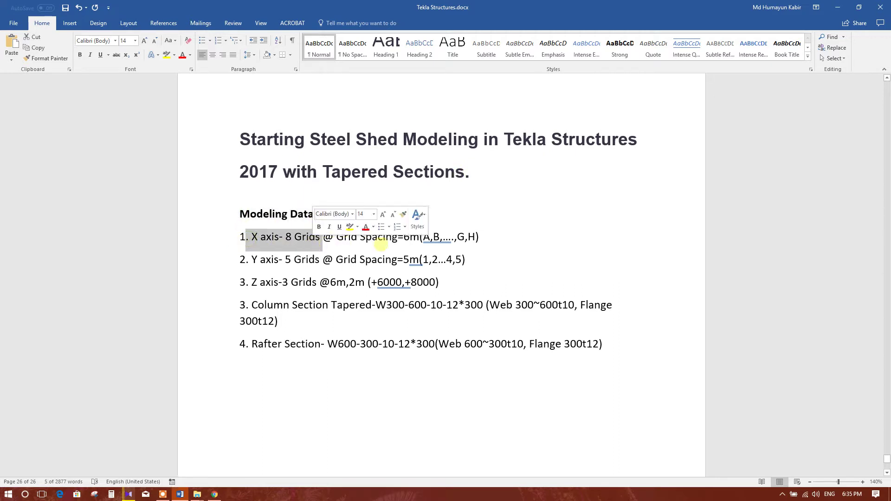
left_click(352, 248)
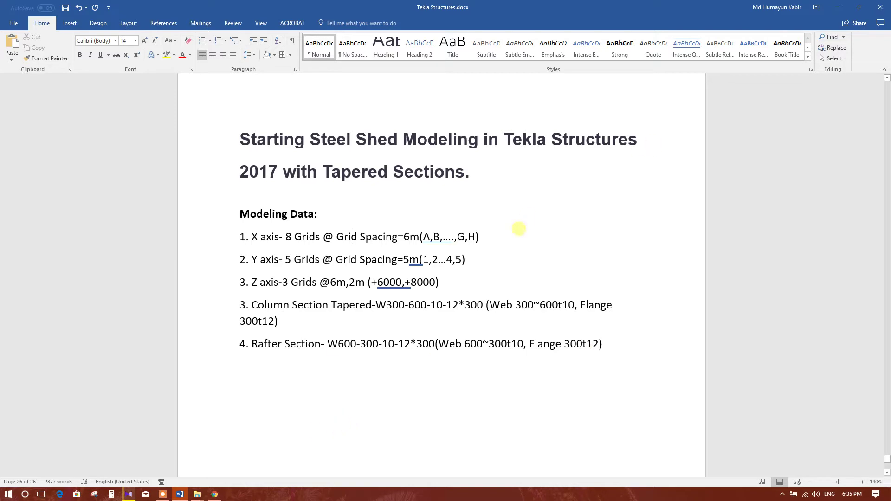
left_click(837, 7)
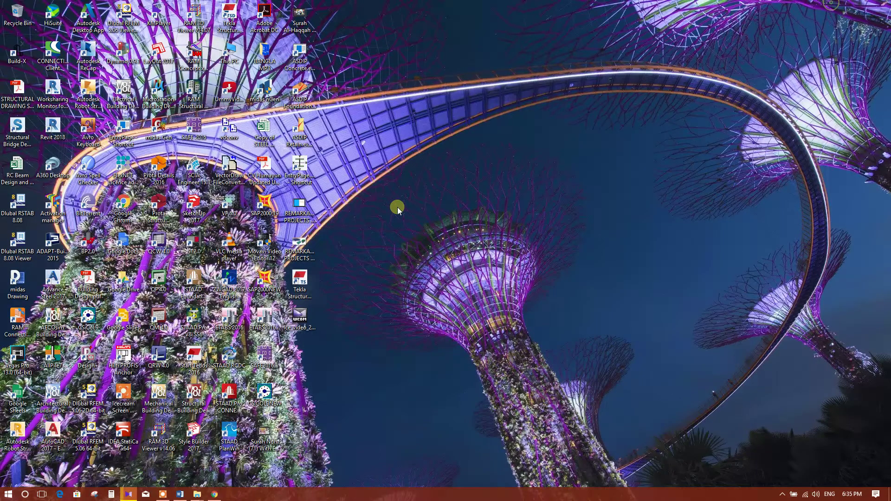
Launch Tekla Structures 2017 with the Default environment, All role and Full configuration.
left_click_drag(300, 285, 473, 278)
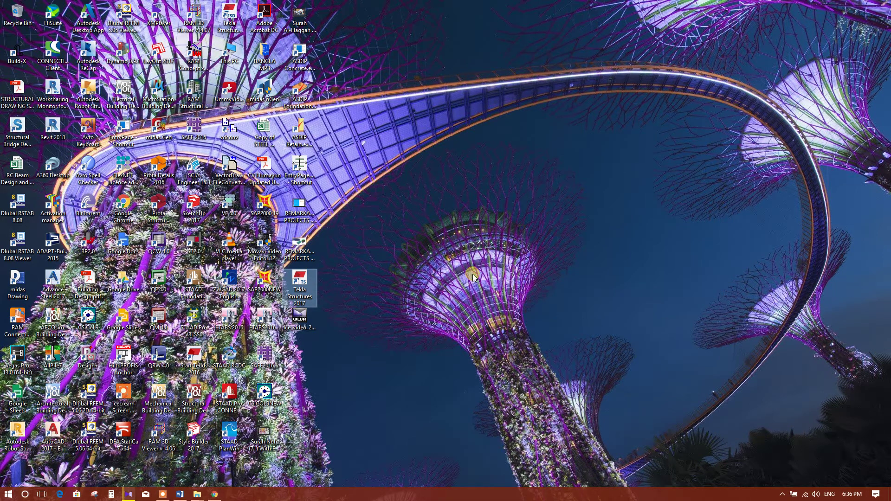
left_click(162, 494)
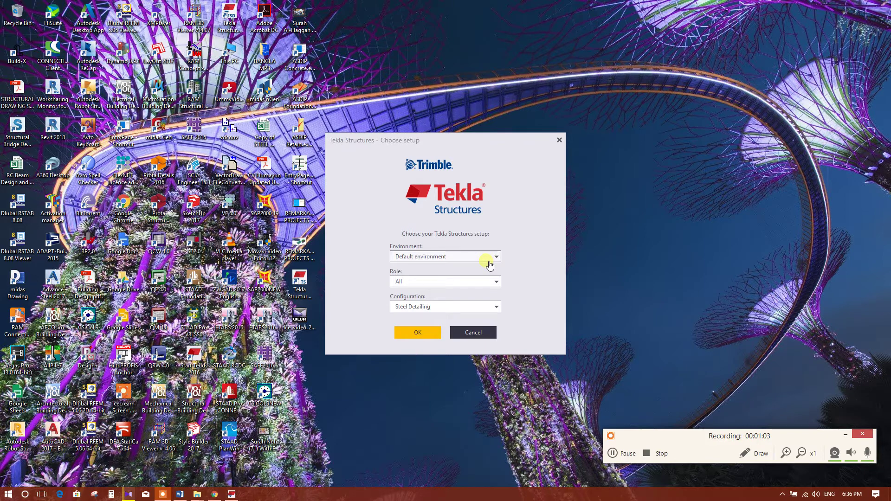
left_click(489, 261)
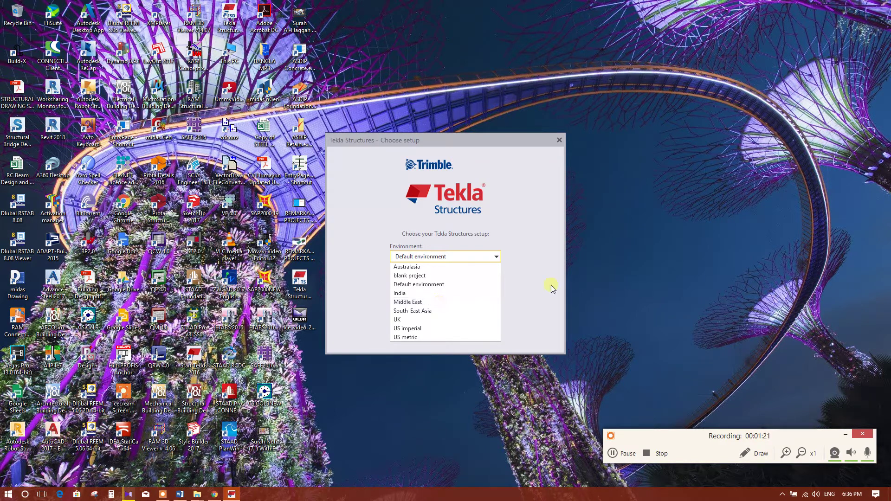
left_click(567, 279)
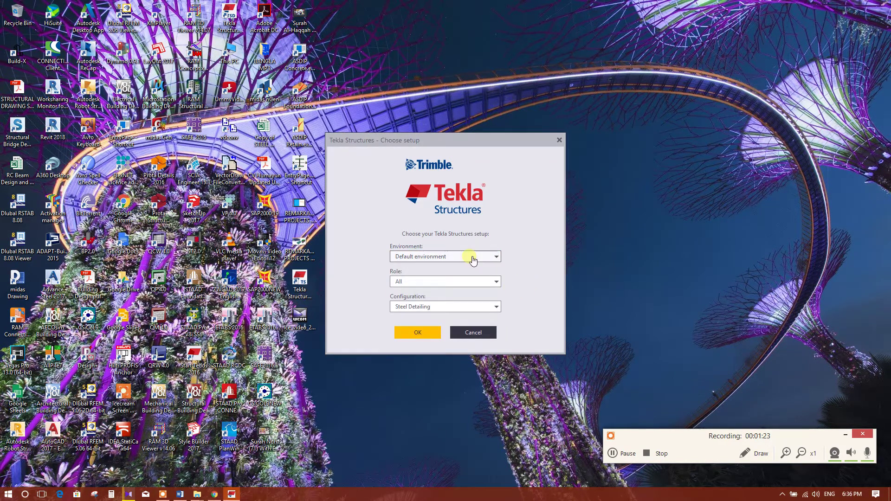
left_click(440, 281)
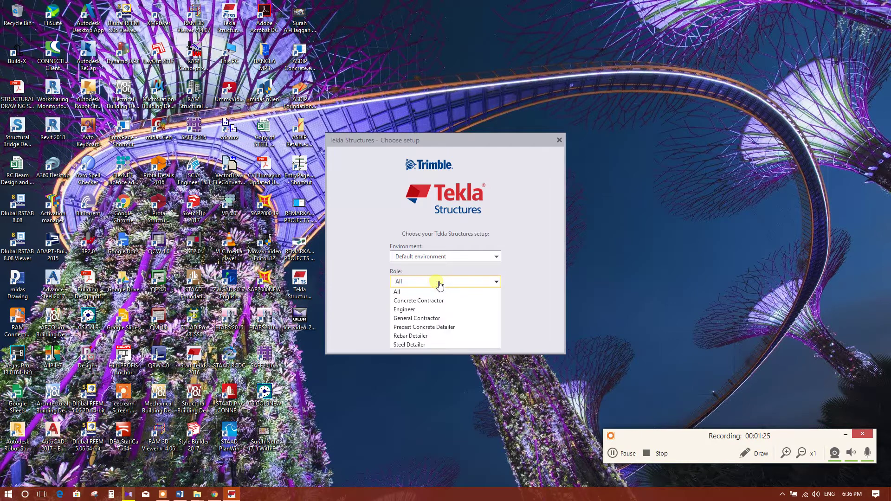
left_click(514, 286)
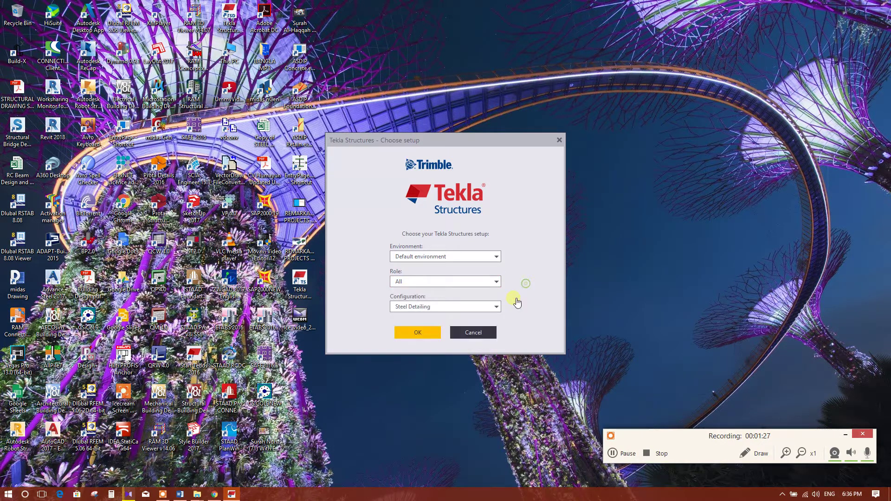
left_click(449, 309)
left_click(522, 302)
left_click(457, 306)
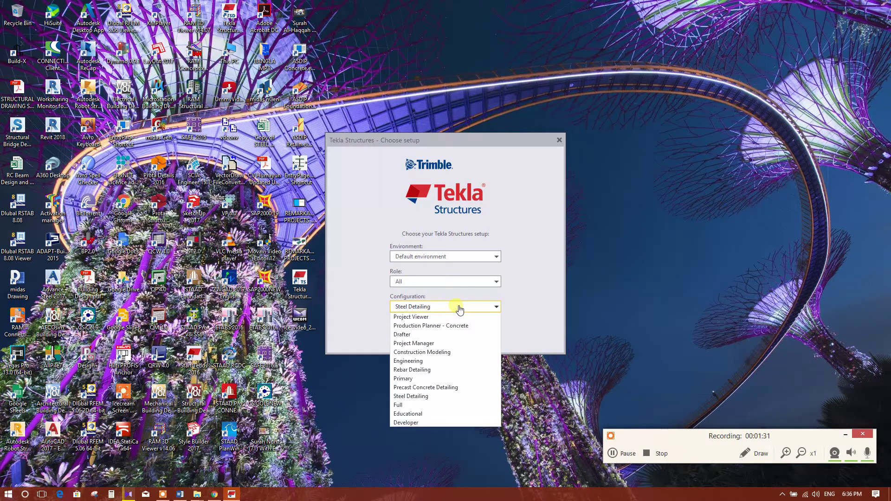
left_click(402, 405)
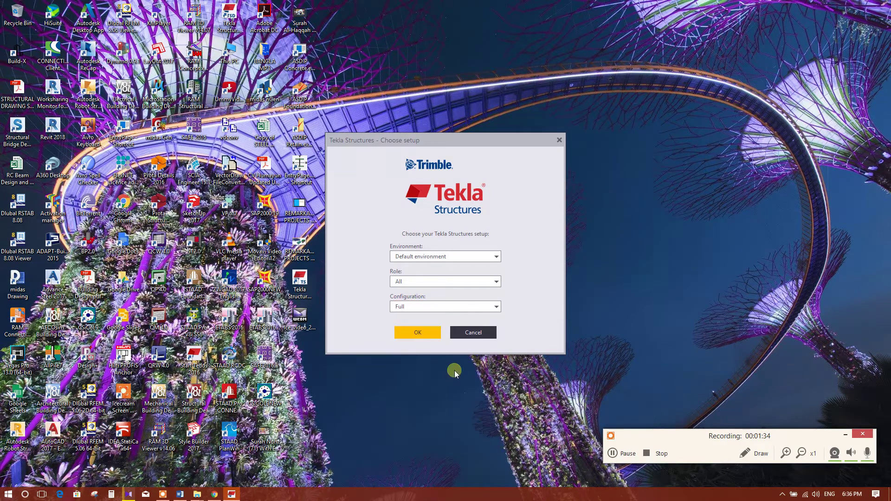
left_click(418, 333)
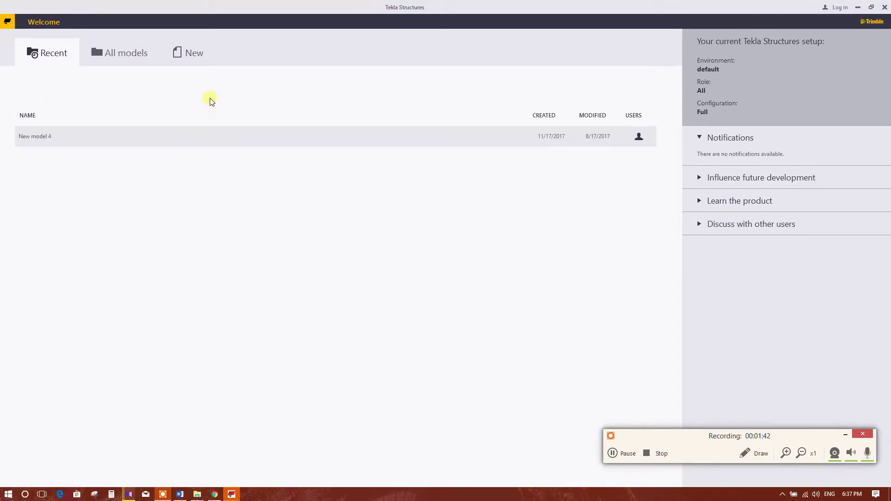
Name a new model 'Steel Shed With Tapered Section' and browse for its save folder.
left_click(199, 55)
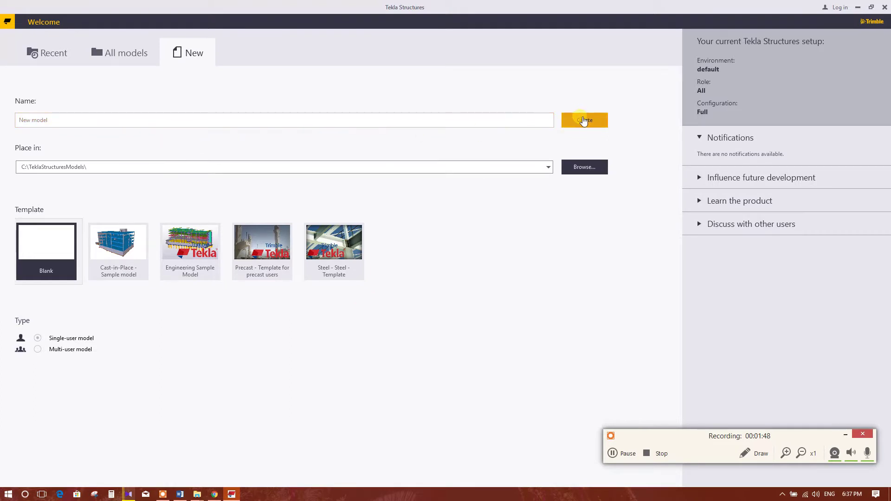
left_click(374, 116)
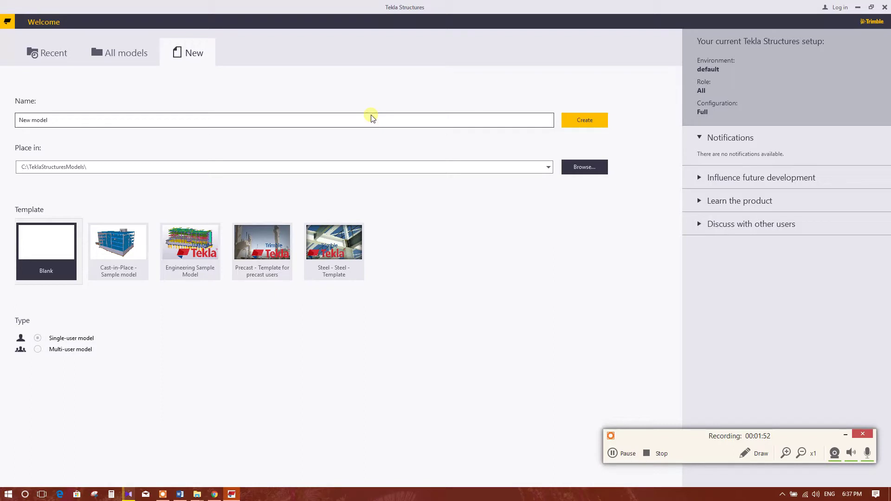
type("Steel Shed")
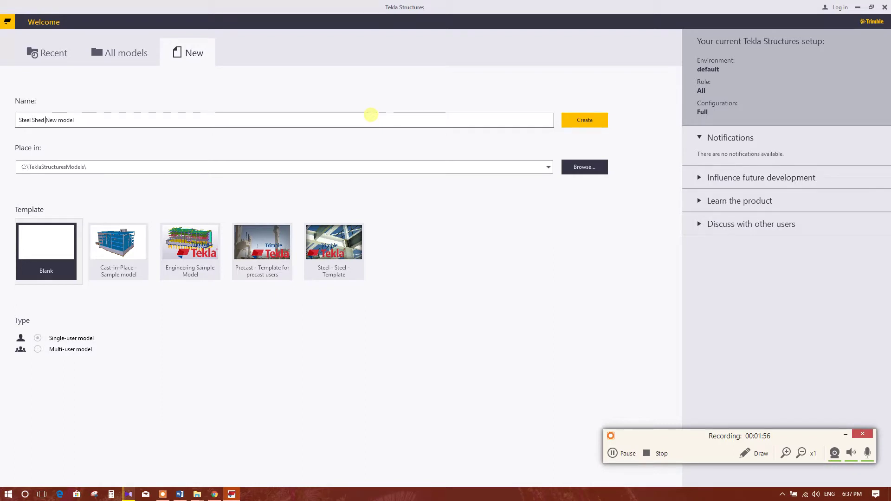
key("Delete")
key("Delete")
key("Delete")
key("Delete")
type("With Tapered Section")
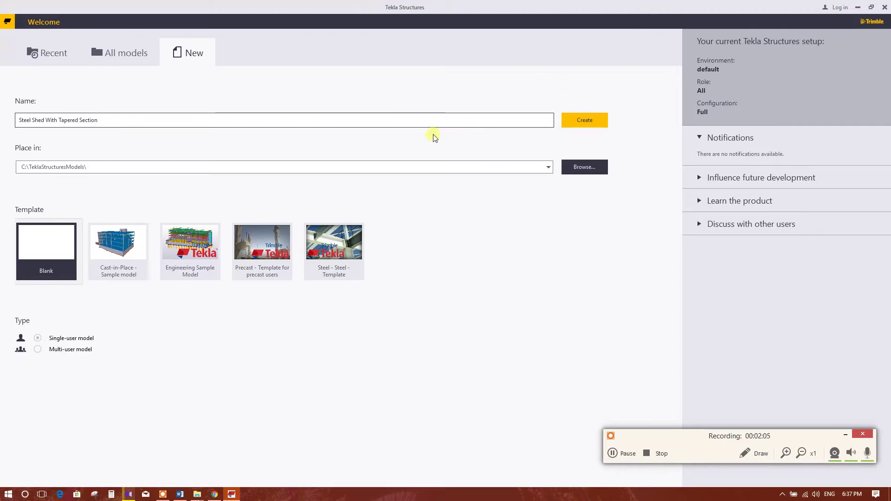
left_click(578, 169)
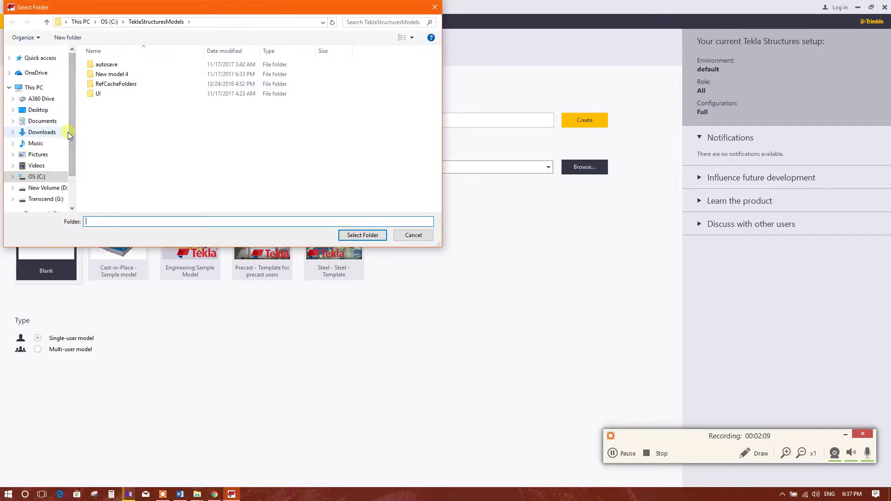
Navigate to the My Works\Tekla Structure folder.
scroll(64, 136, "down", 1)
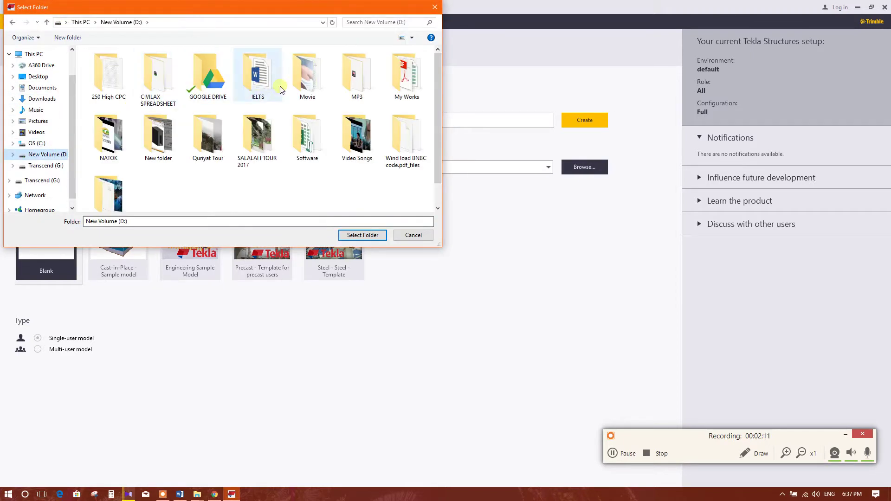
left_click(402, 80)
double_click(400, 82)
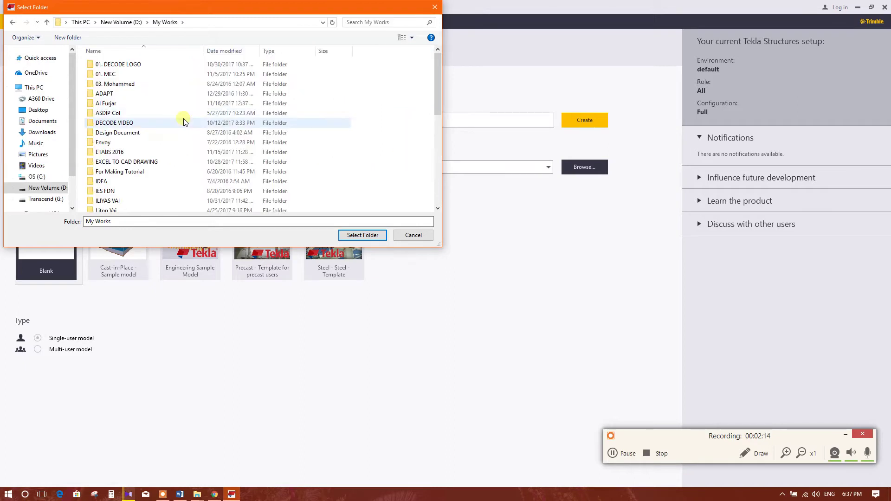
scroll(112, 201, "down", 10)
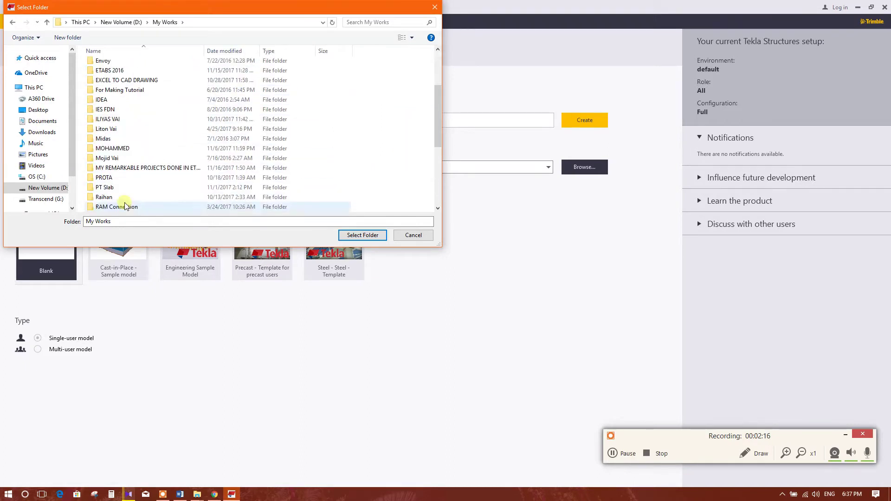
double_click(107, 197)
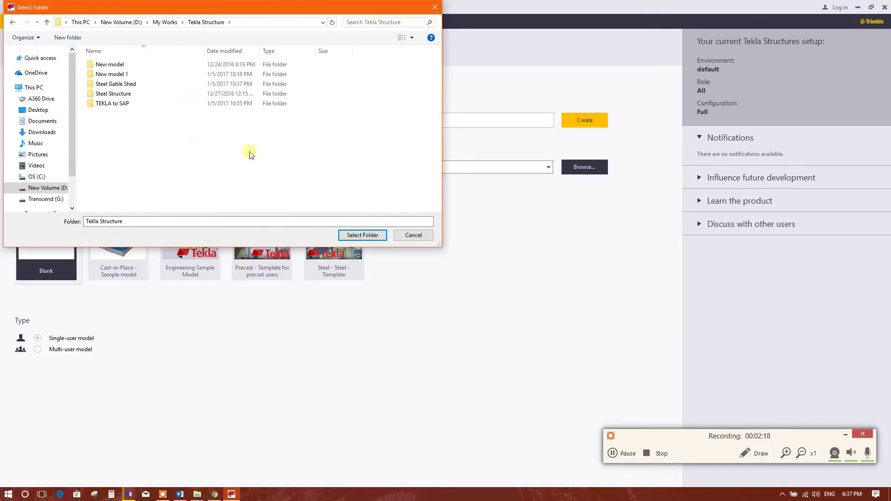
Create a new 'Steel Shed' folder there and select it as the model location.
right_click(272, 145)
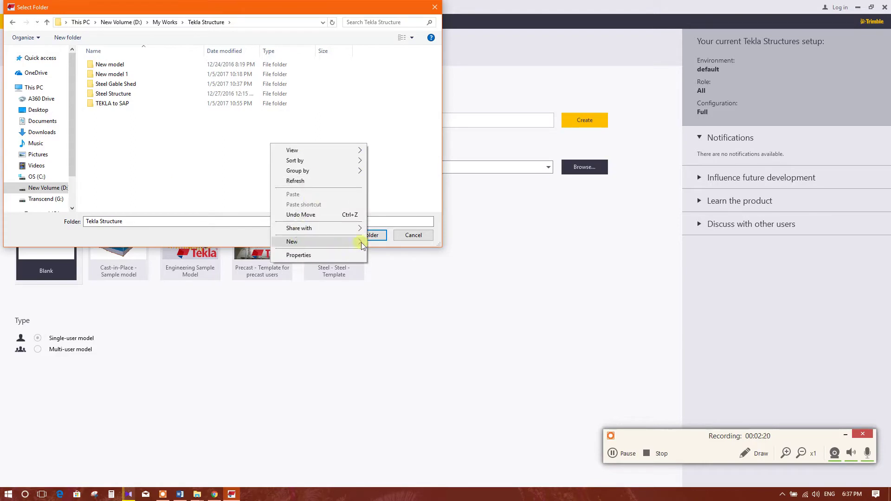
mouse_move(361, 242)
left_click(387, 243)
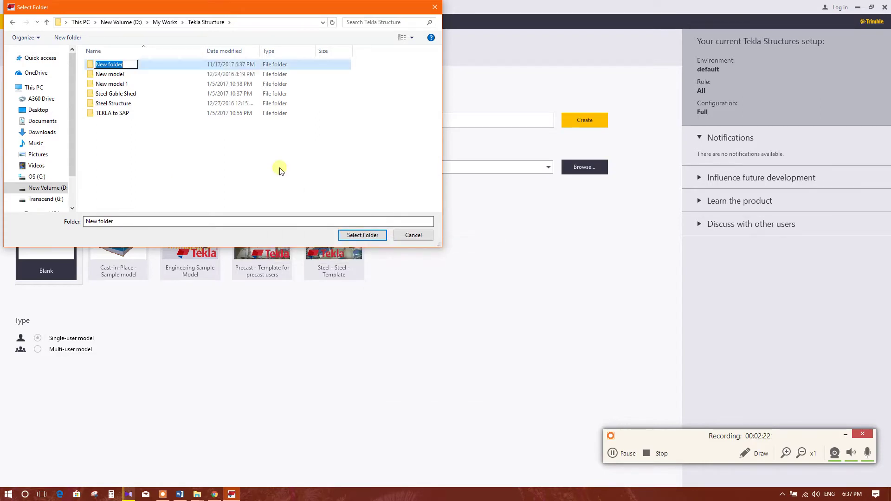
type("Steel Shed")
key("Return")
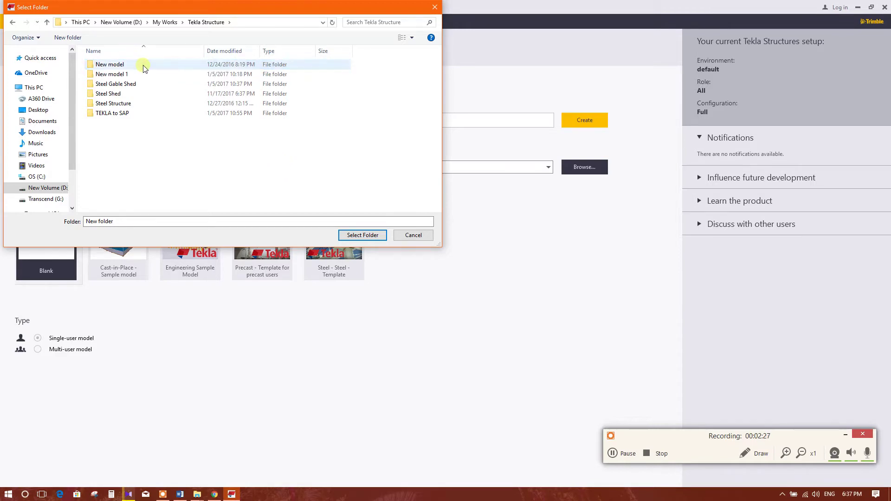
double_click(128, 94)
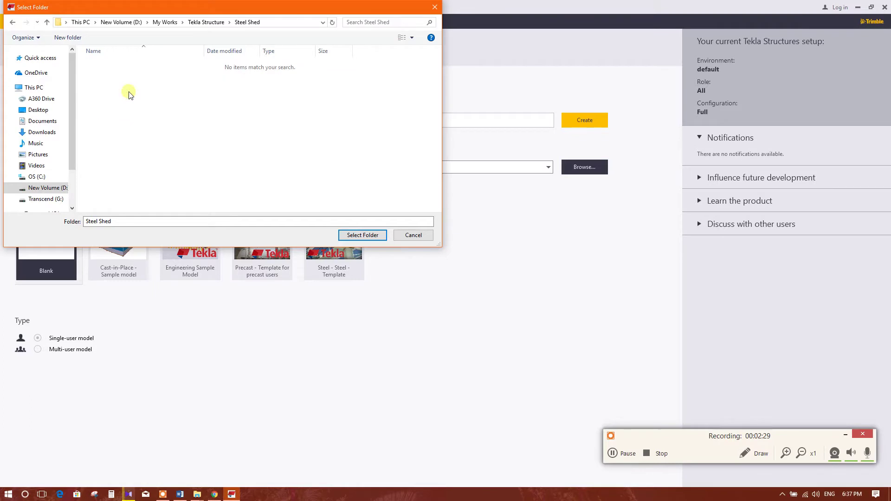
left_click(362, 235)
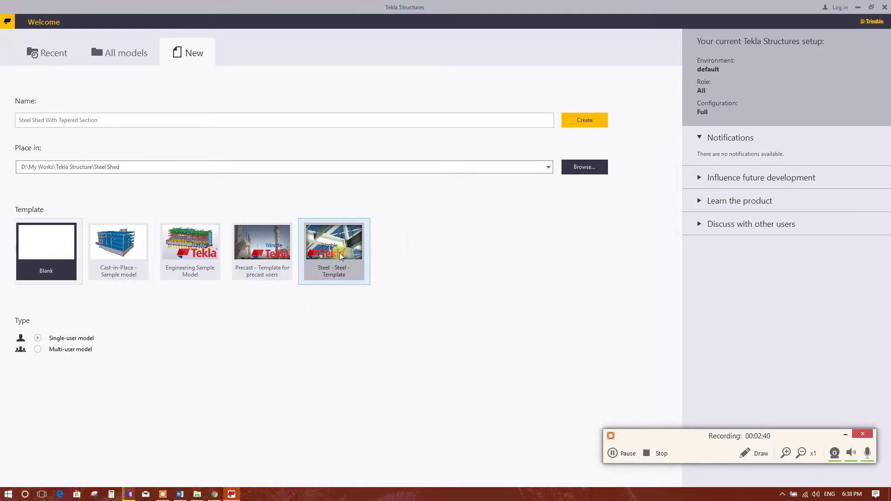
Create the model, close the Applications & components panel, and select the default A–D, 1–5 grid.
left_click(604, 122)
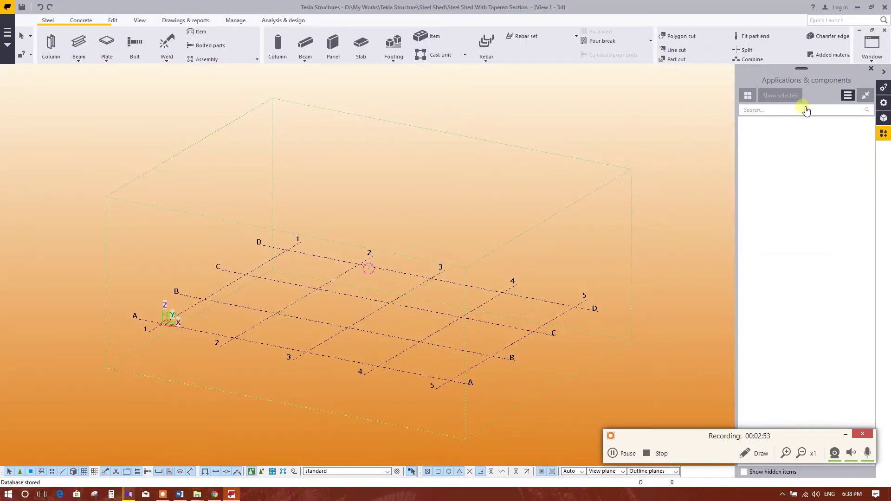
left_click(885, 74)
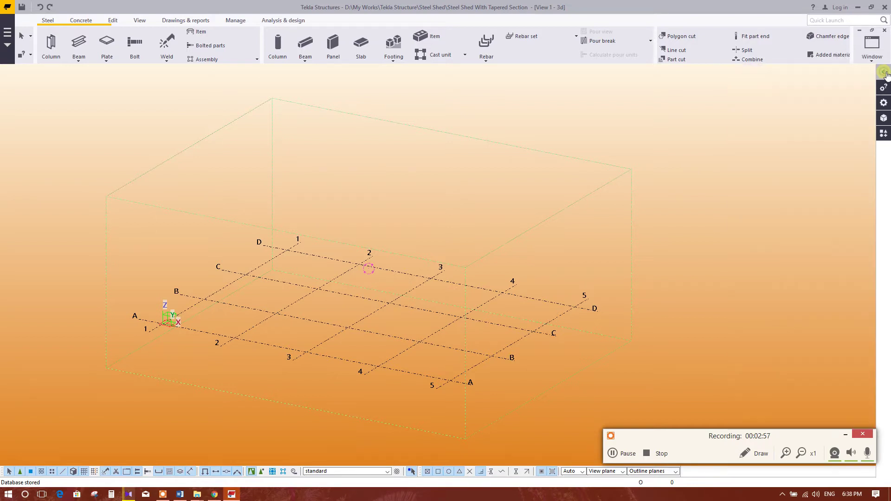
middle_click_drag(468, 239, 418, 238)
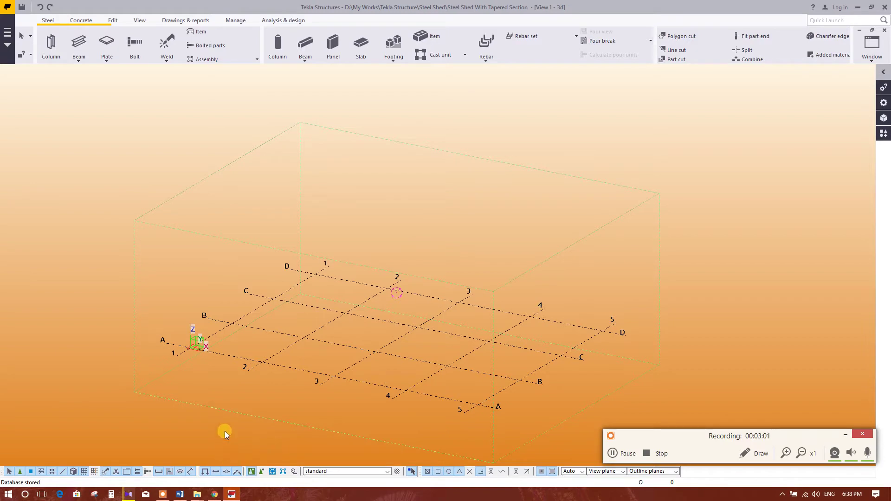
left_click(180, 494)
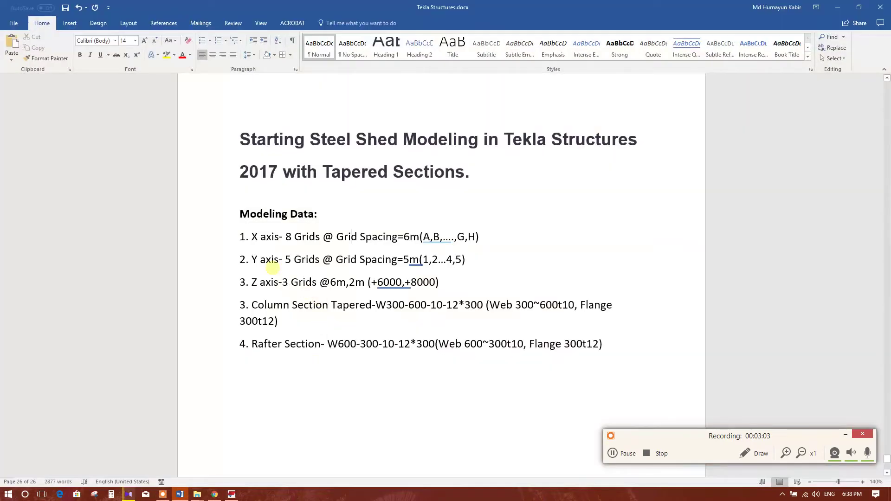
left_click(231, 494)
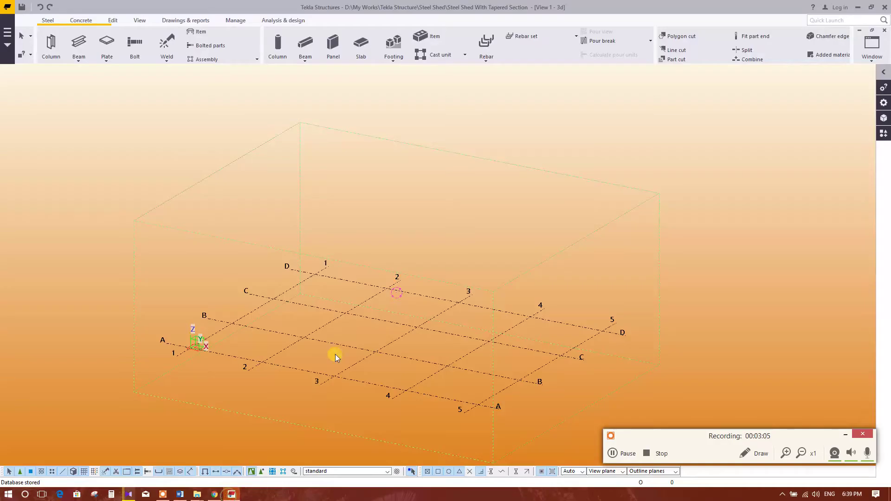
left_click(374, 351)
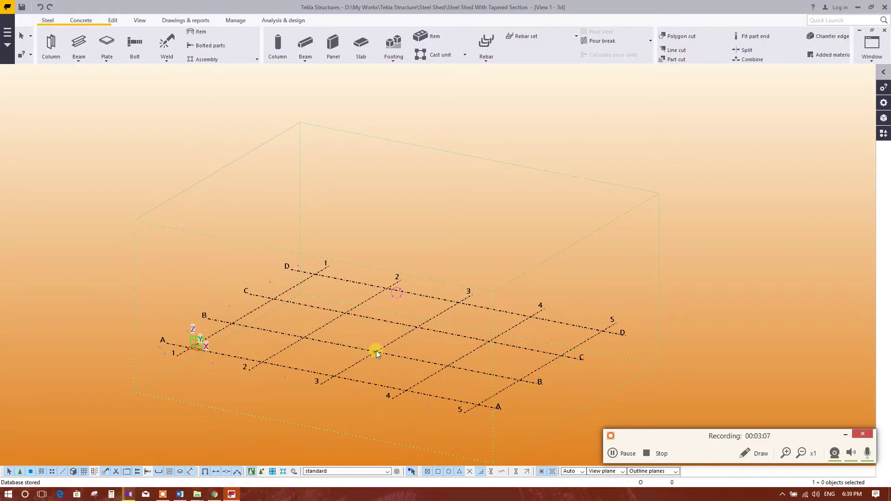
Set the grid's X coordinates to 0.00 7*6000.00, then check the notes in Word.
double_click(376, 352)
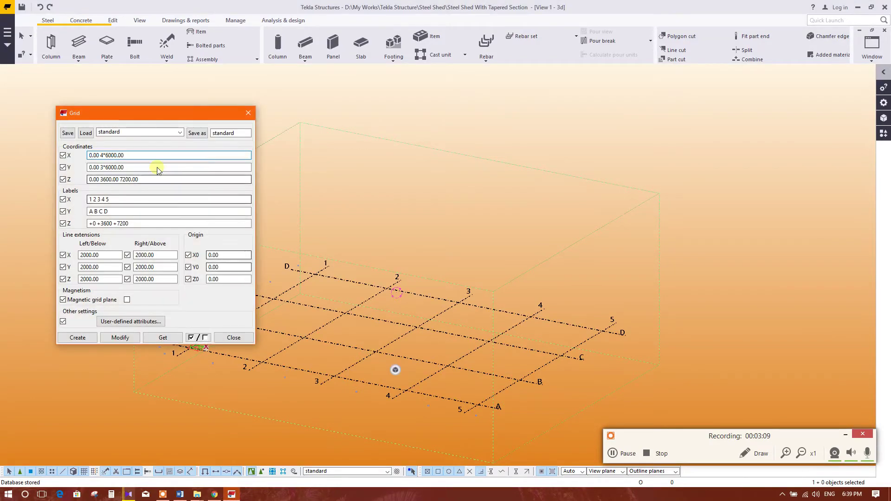
left_click_drag(171, 116, 552, 115)
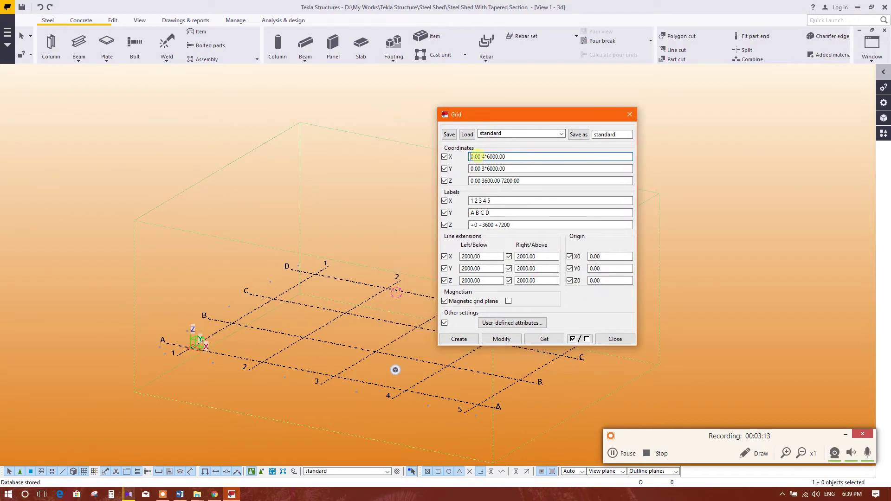
double_click(480, 157)
left_click(519, 157)
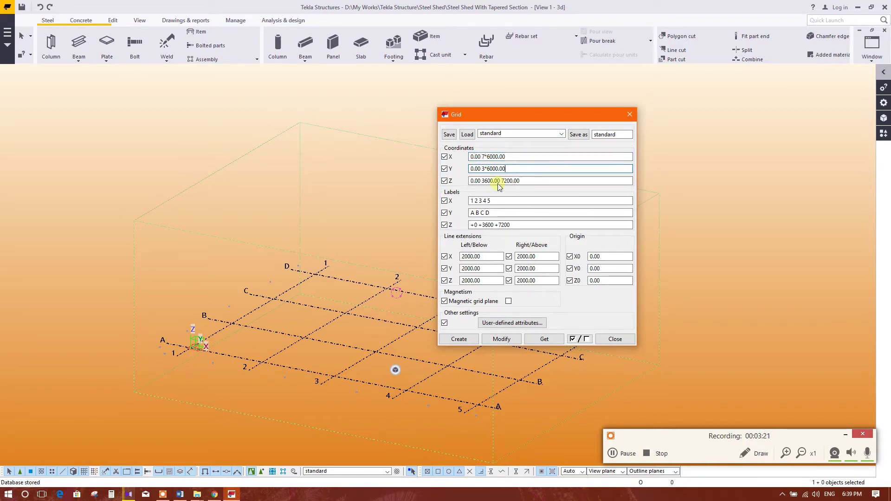
left_click(182, 494)
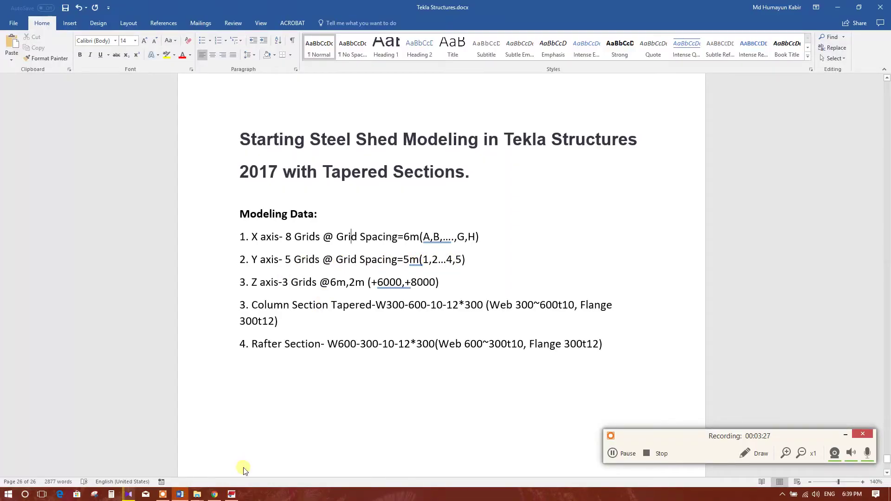
Set the grid's Y coordinates to 0.00 4*5000.00.
left_click(231, 495)
double_click(483, 169)
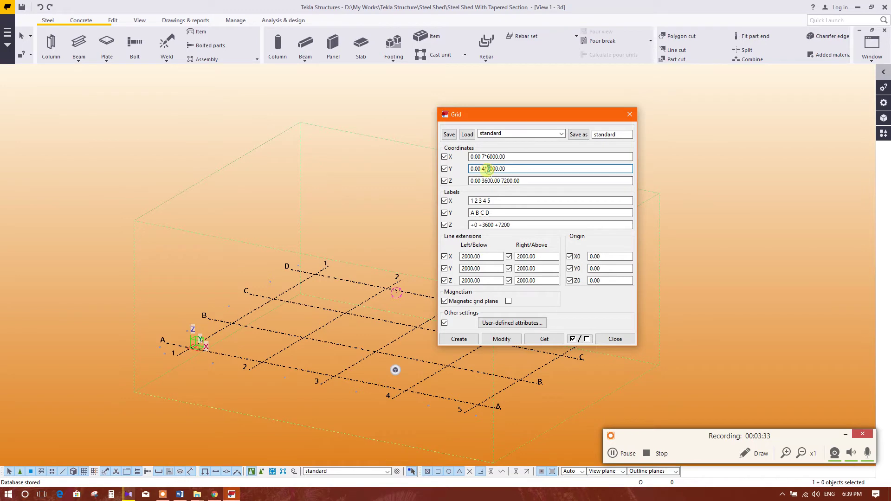
type("5")
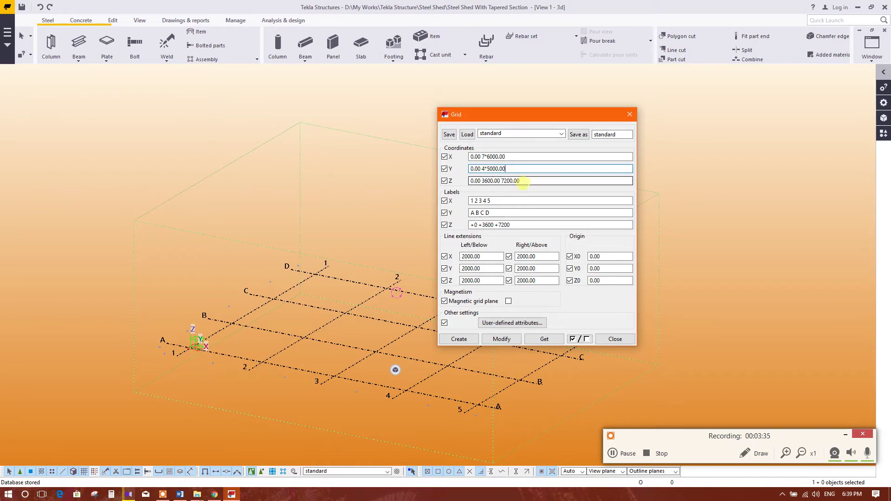
Review the Z-axis line in the Word notes and return to the grid's Z coordinates.
left_click(180, 494)
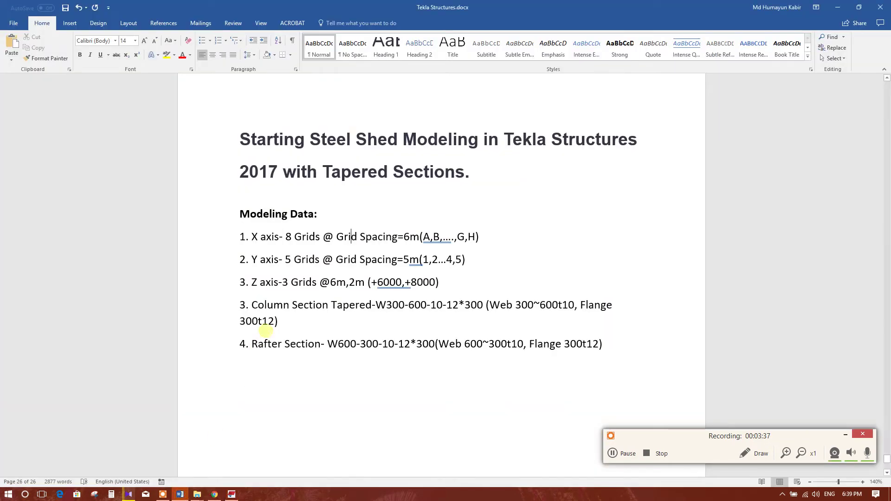
left_click_drag(251, 282, 368, 282)
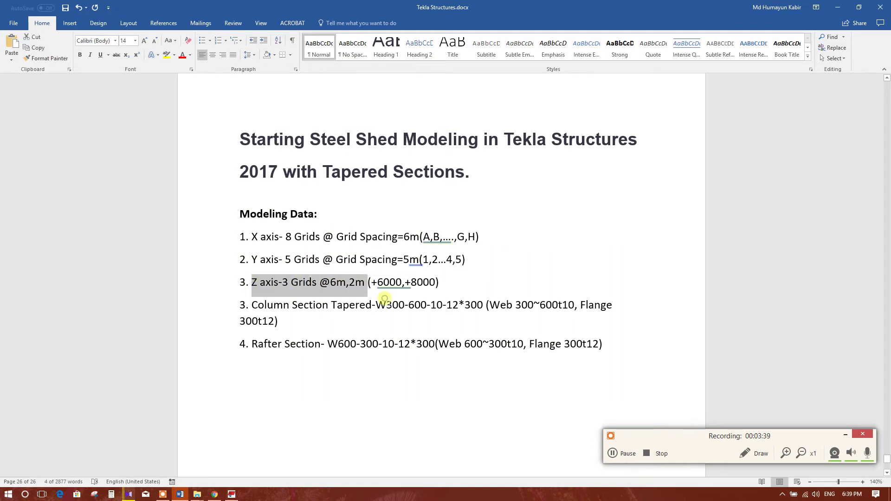
left_click(332, 282)
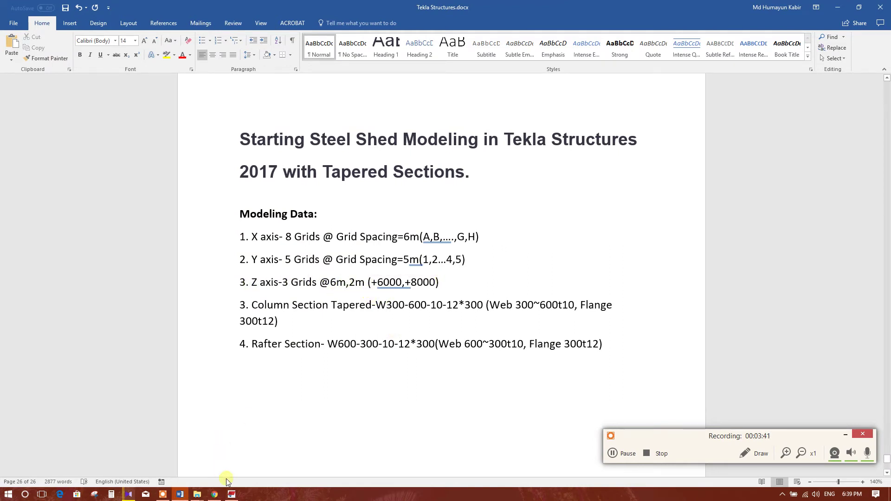
left_click(231, 494)
left_click(481, 180)
Change the grid Z coordinates to 0.00 6000.00 8000.00.
left_click_drag(482, 180, 494, 180)
type("6000 7200.00")
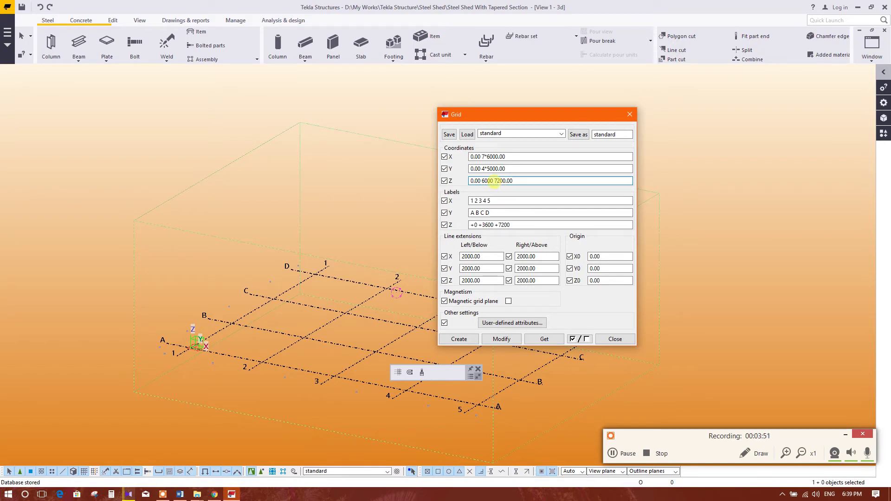
left_click_drag(494, 181, 518, 181)
type("8000")
left_click(500, 181)
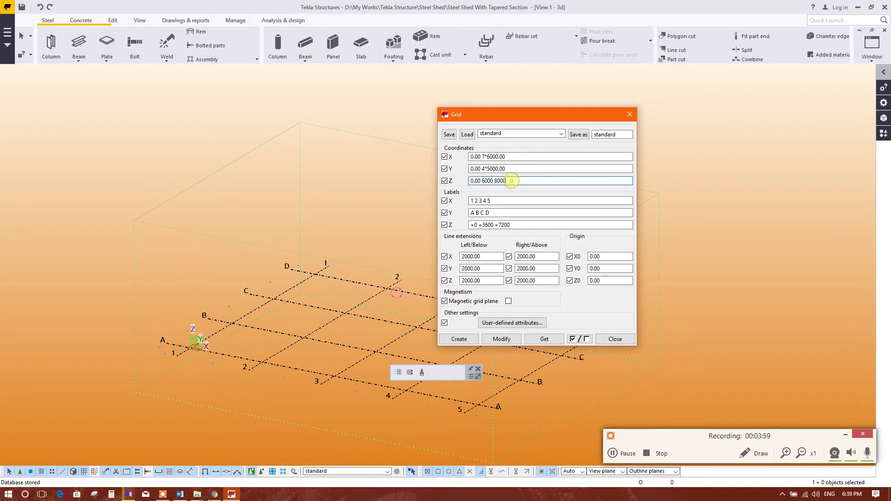
Relabel the Z levels as +0, +6000 and +8000.
left_click_drag(499, 225, 505, 225)
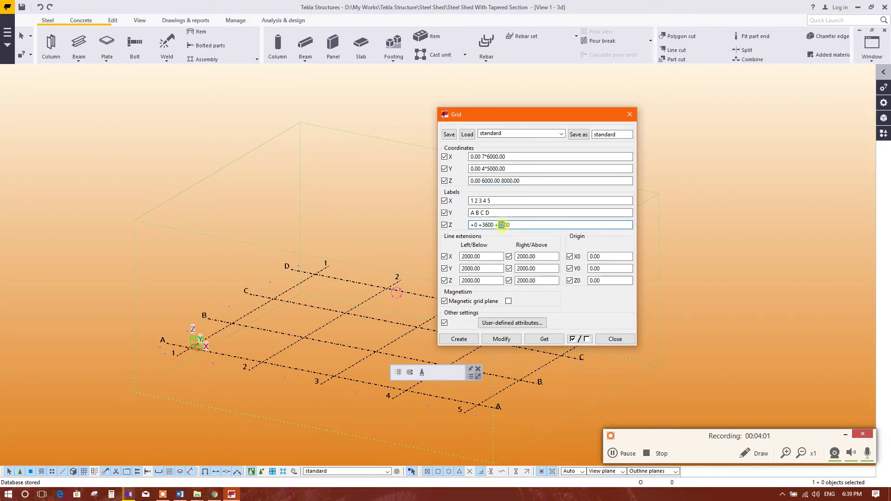
type("8000")
left_click_drag(482, 224, 488, 225)
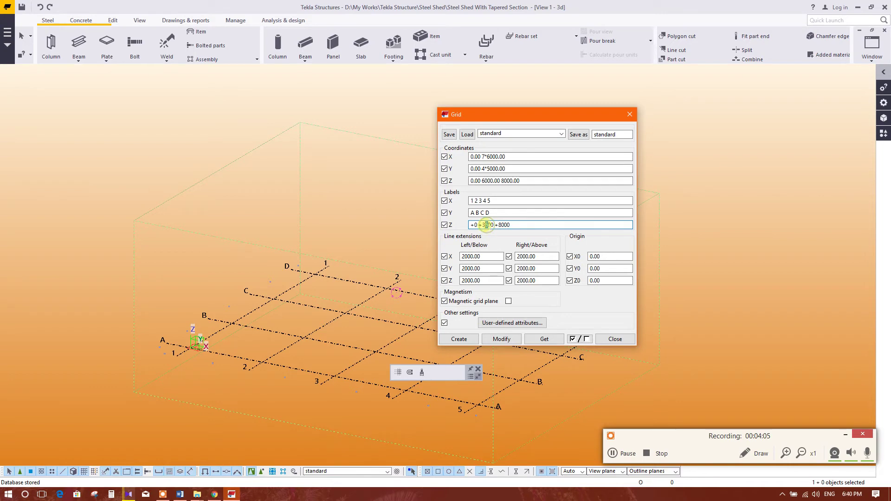
type("600")
left_click(531, 213)
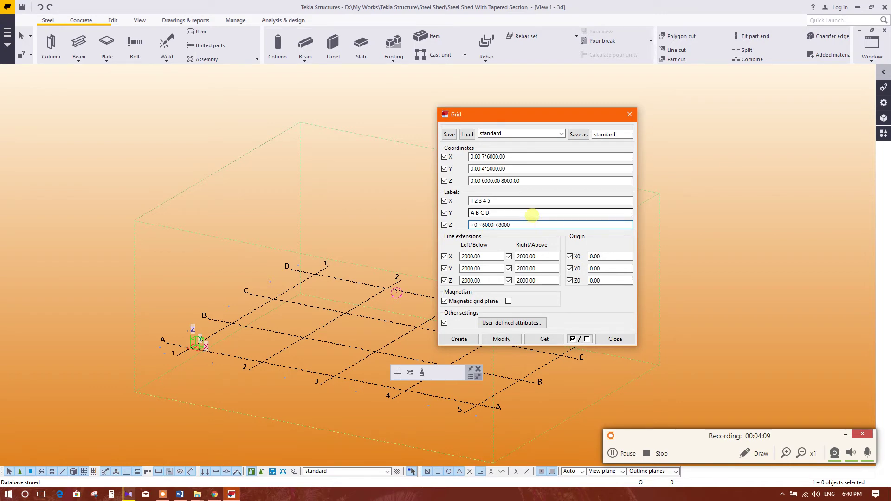
Apply and confirm the modified grid, then close the Grid dialog and snap toolbar.
left_click(501, 339)
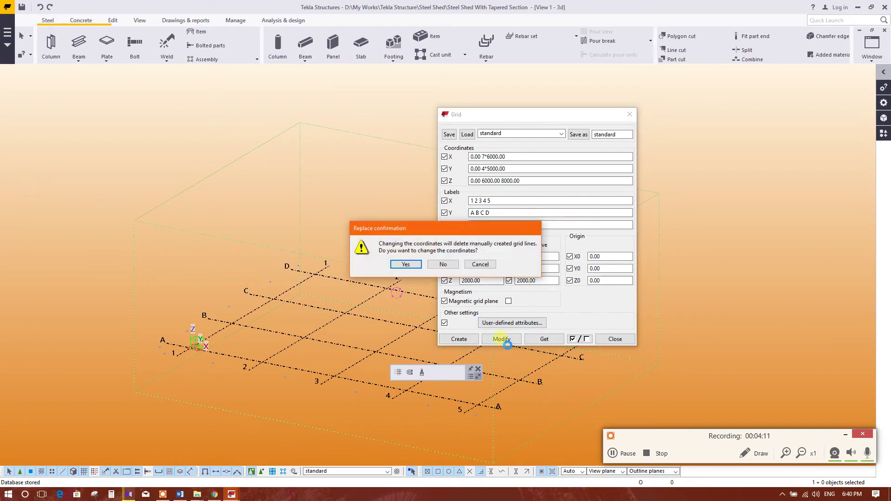
left_click(423, 281)
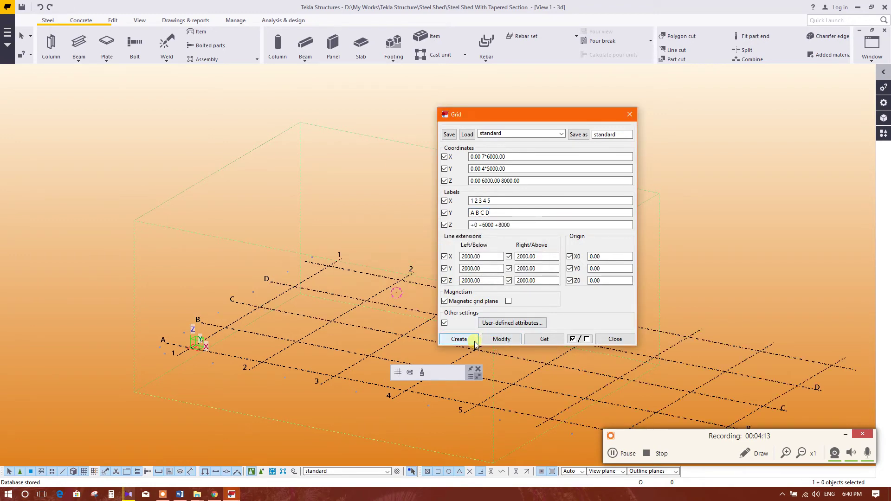
left_click(615, 339)
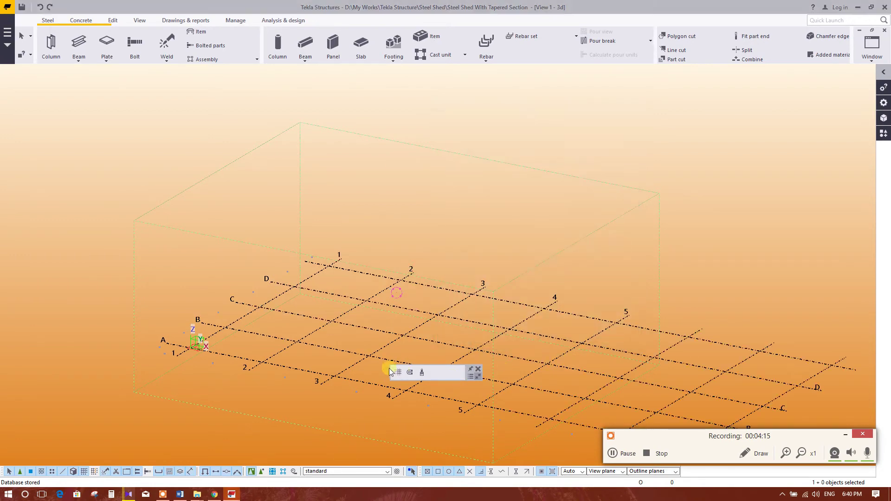
left_click(478, 369)
Fit the work area to the entire model and center the full grid in view.
middle_click_drag(590, 336, 452, 286)
scroll(431, 266, "down", 1)
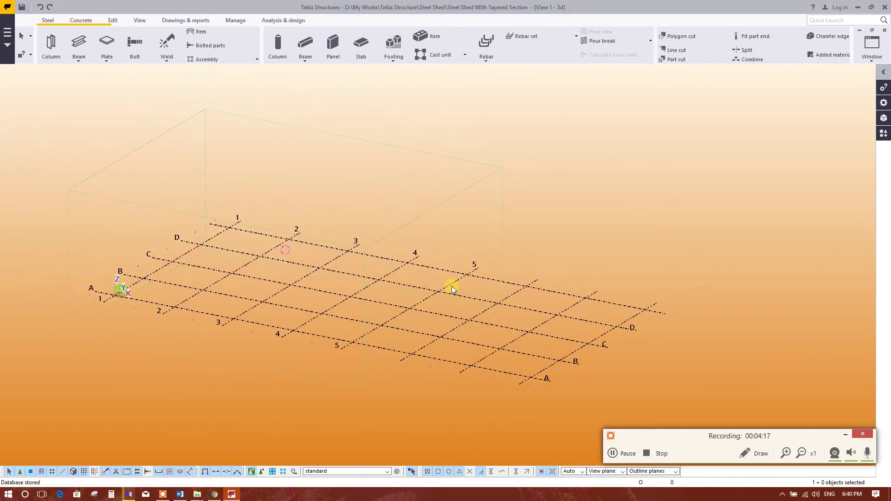
right_click(501, 169)
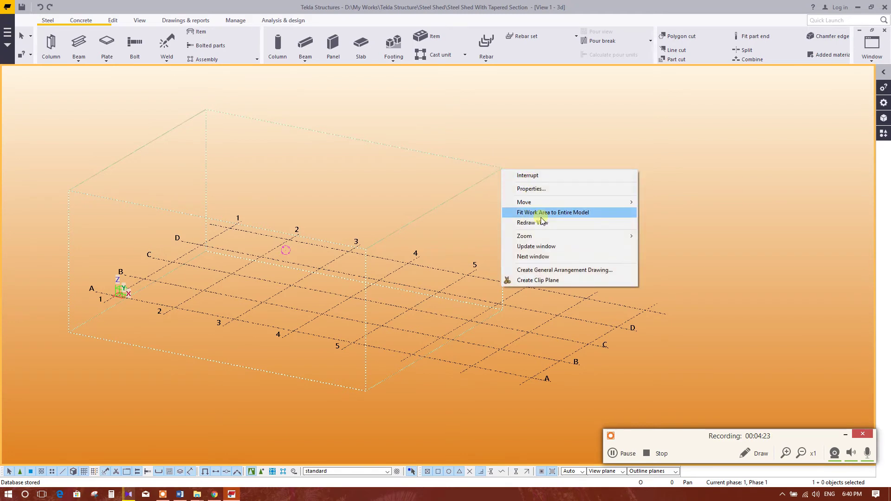
left_click(576, 212)
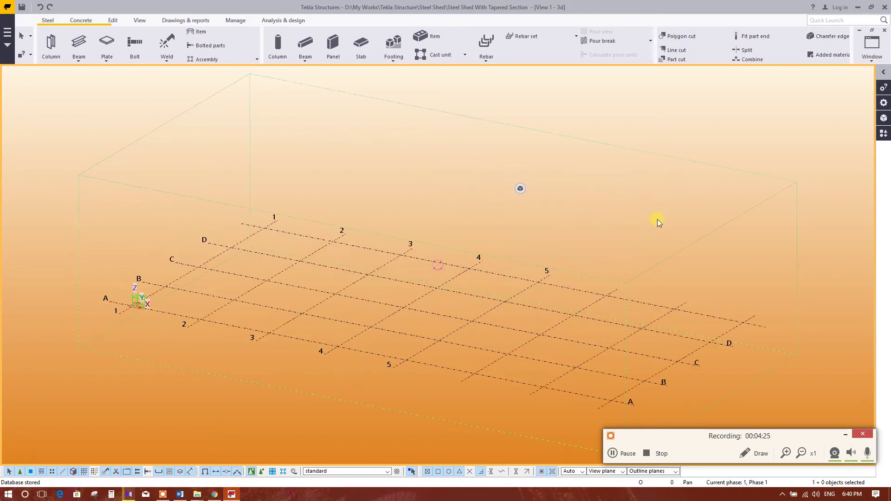
middle_click_drag(489, 285, 458, 300)
scroll(491, 302, "up", 1)
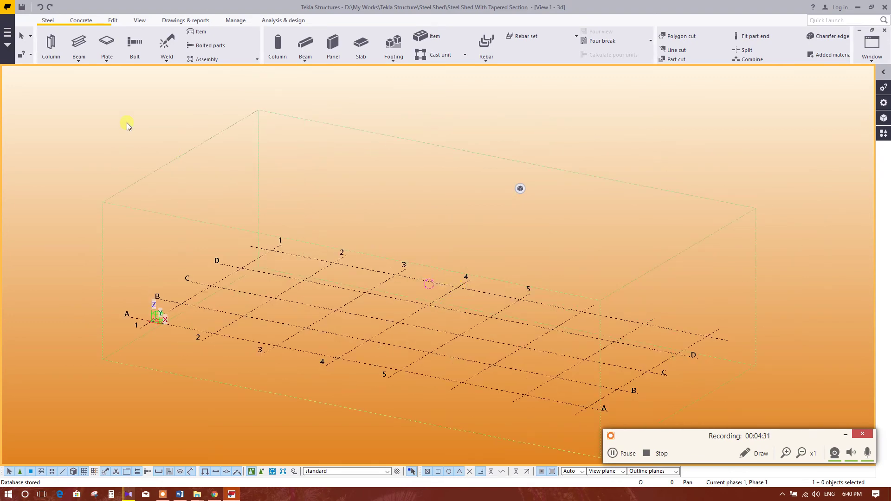
middle_click_drag(507, 272, 489, 256)
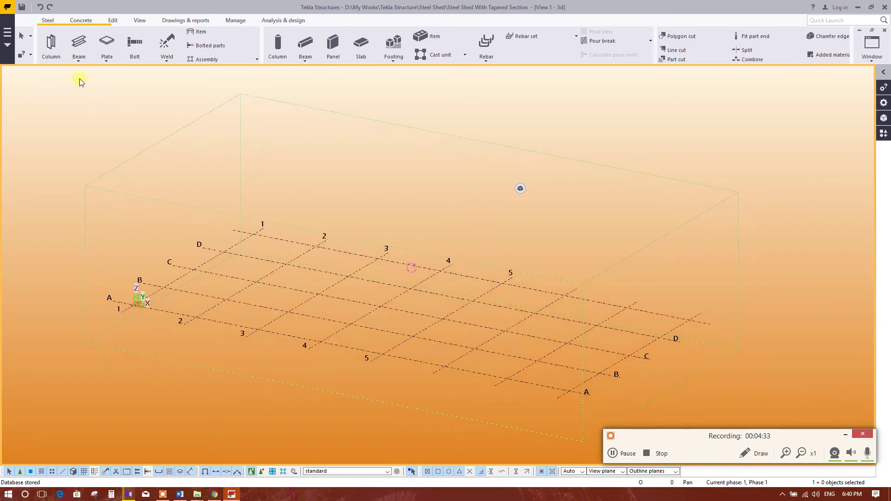
left_click(140, 20)
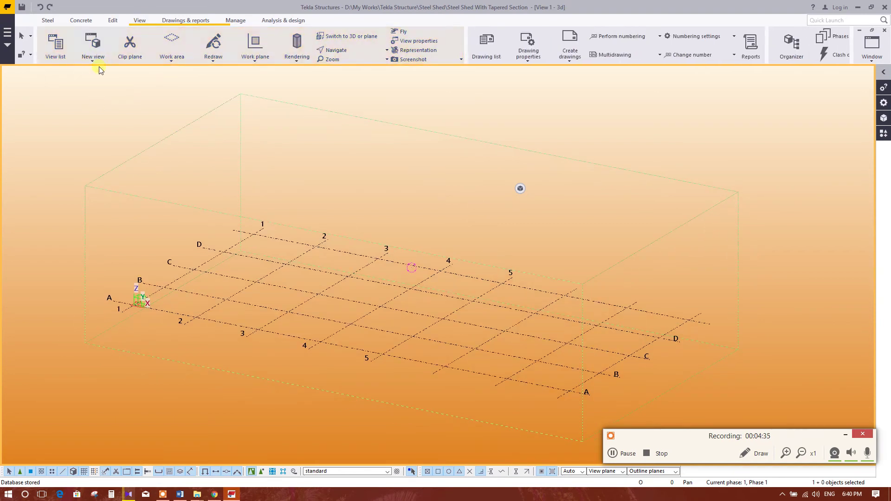
Create views along all grid lines.
left_click(100, 61)
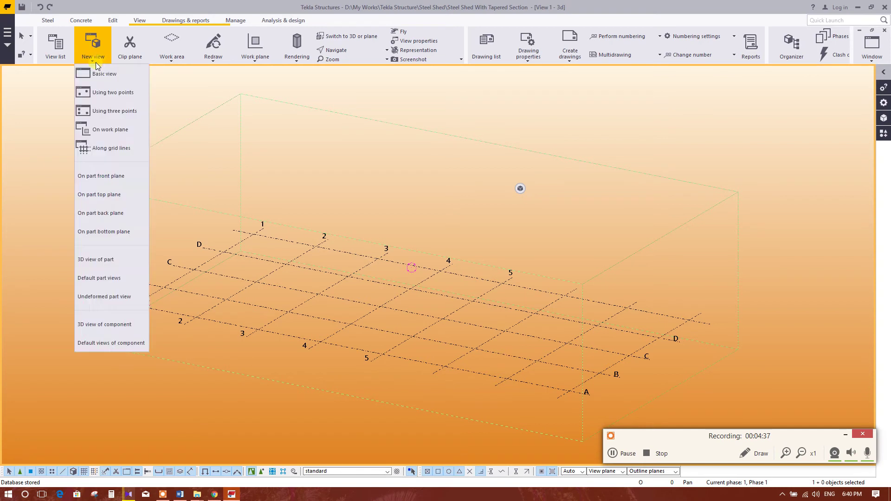
left_click(104, 147)
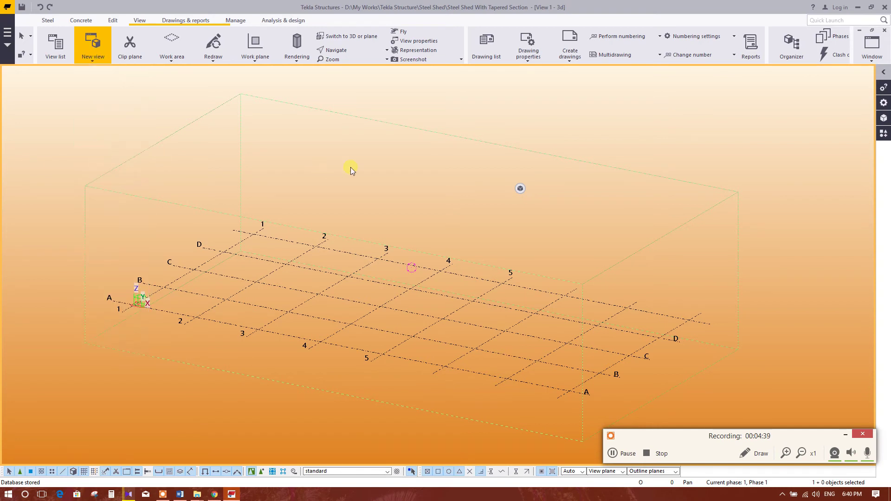
left_click_drag(173, 118, 362, 132)
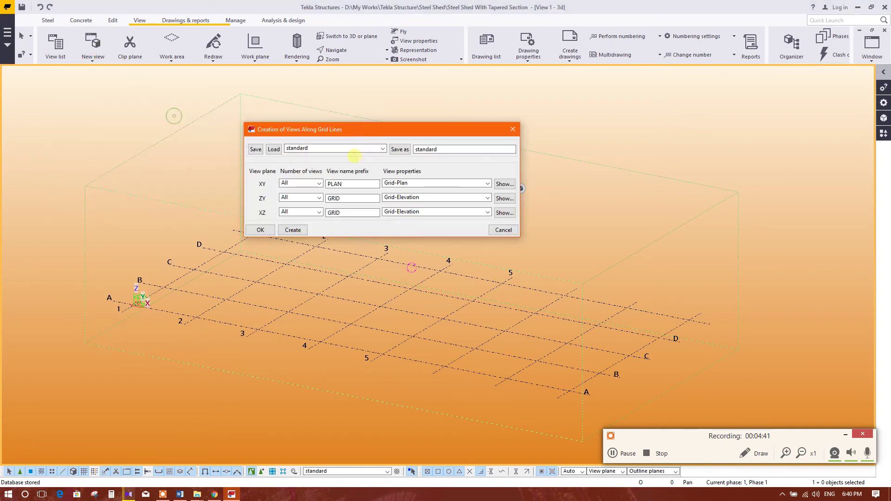
left_click(292, 231)
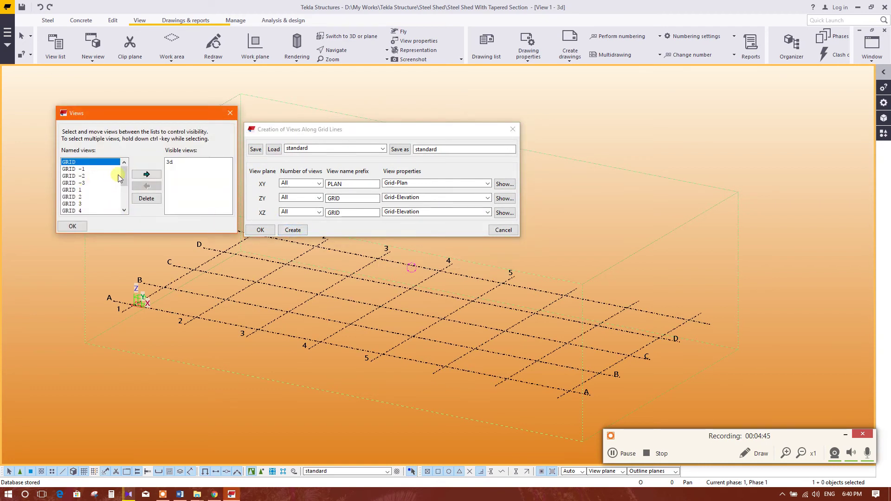
Move GRID A to visible views to open its elevation with levels +0, +6000, +8000.
left_click_drag(122, 173, 123, 175)
scroll(97, 198, "down", 2)
left_click(84, 176)
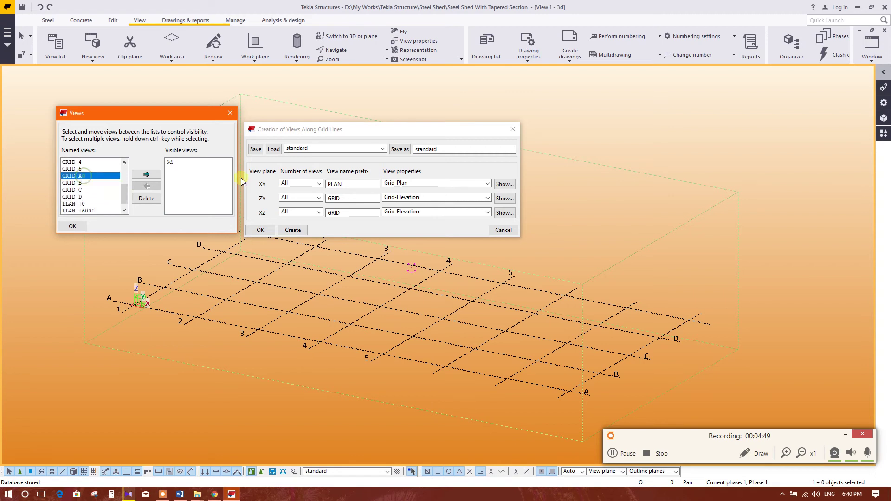
left_click(147, 175)
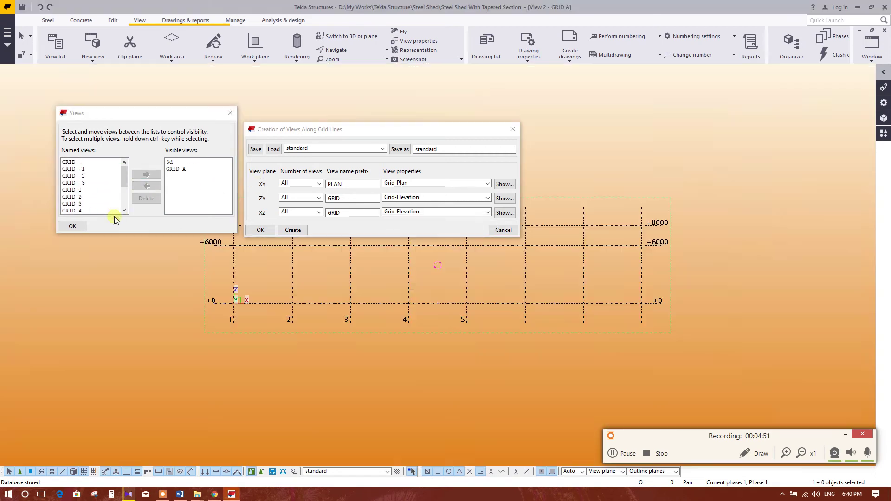
left_click(72, 226)
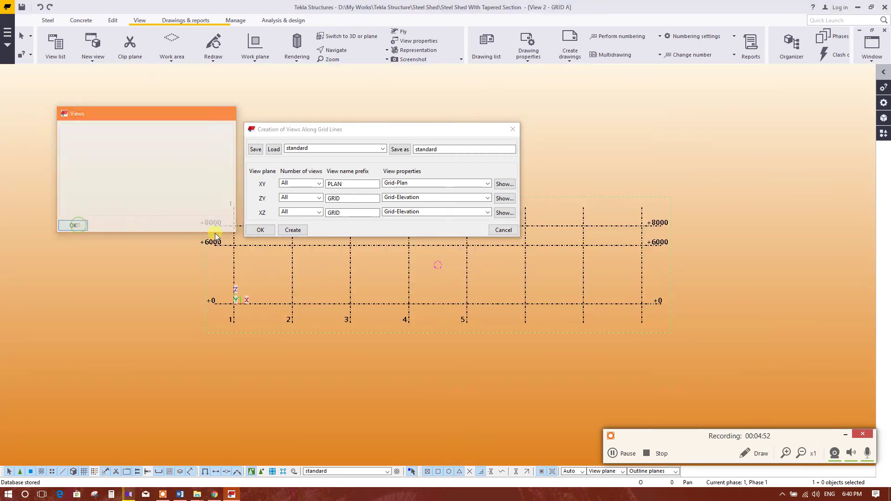
Cancel the grid-view creation dialog and switch back to the View 1 - 3d grid view.
left_click(503, 229)
scroll(241, 250, "up", 2)
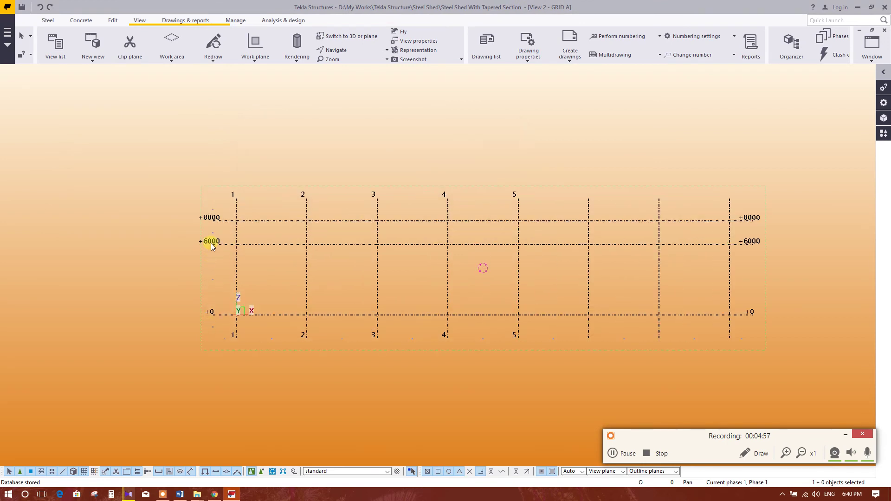
middle_click_drag(580, 230, 498, 242)
scroll(619, 234, "down", 1)
left_click(871, 64)
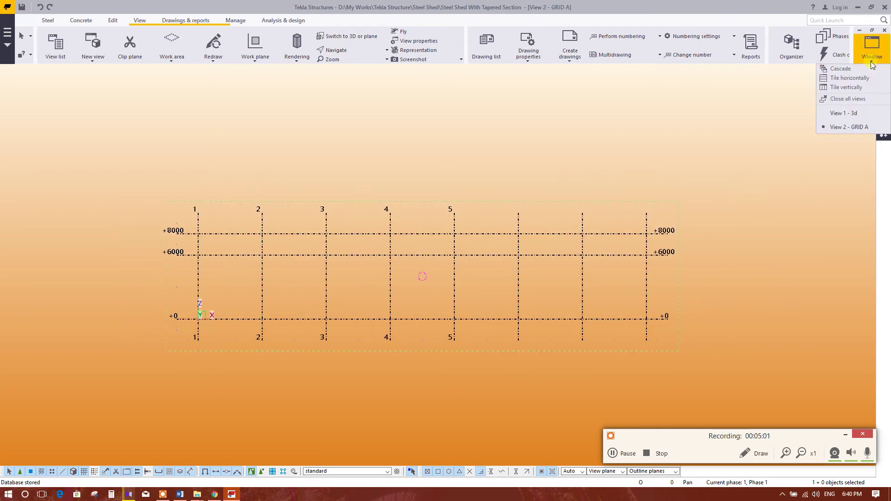
left_click(846, 113)
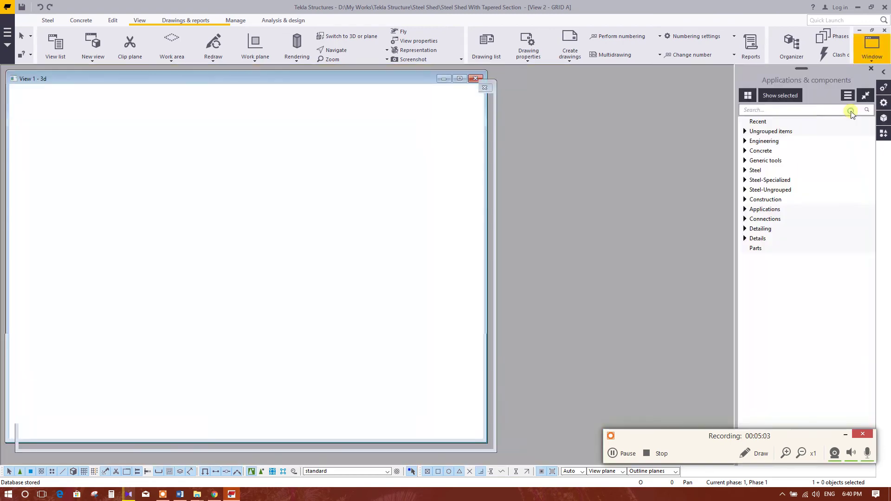
middle_click_drag(495, 209, 416, 228)
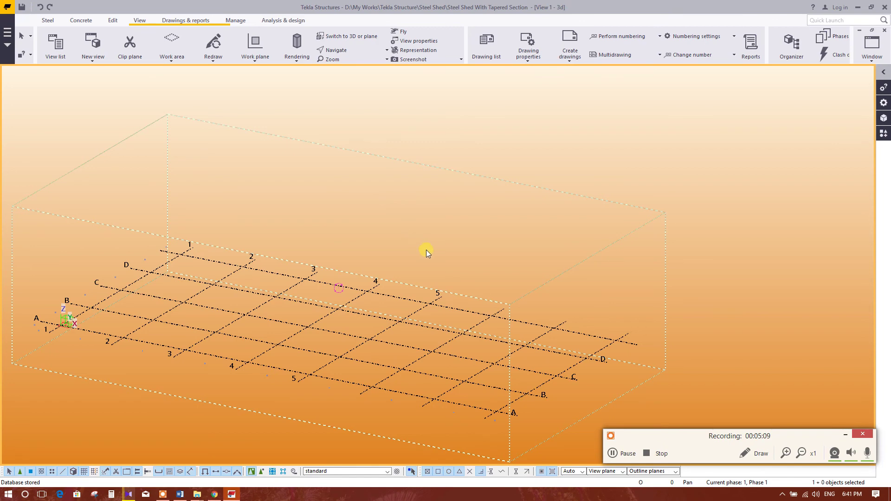
middle_click_drag(550, 281, 626, 264)
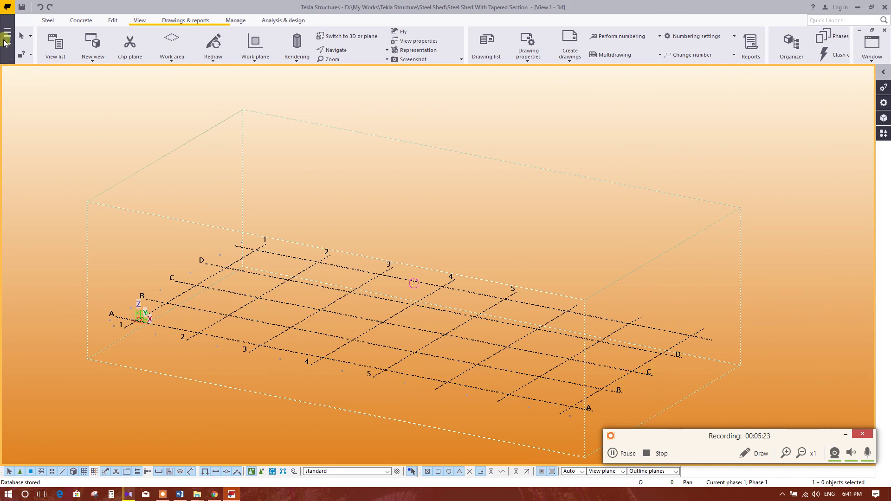
Bring up the File menu's Catalogs list and pick the profile catalog.
left_click(7, 7)
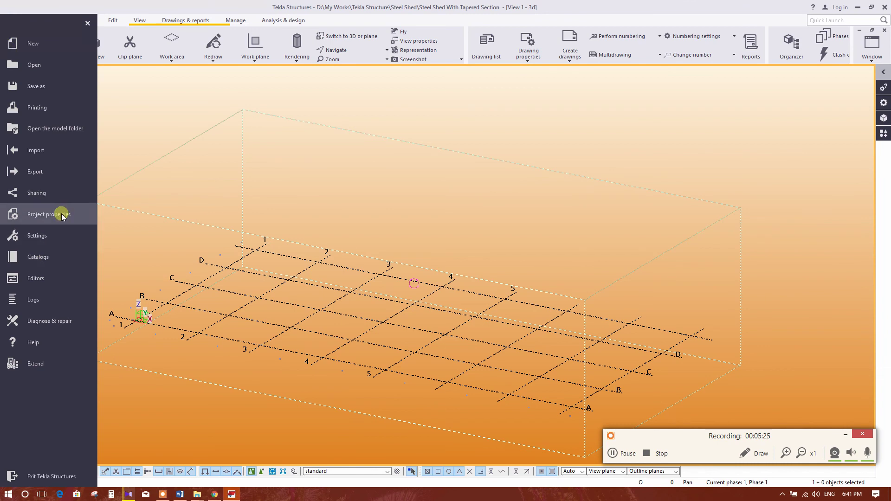
left_click(59, 254)
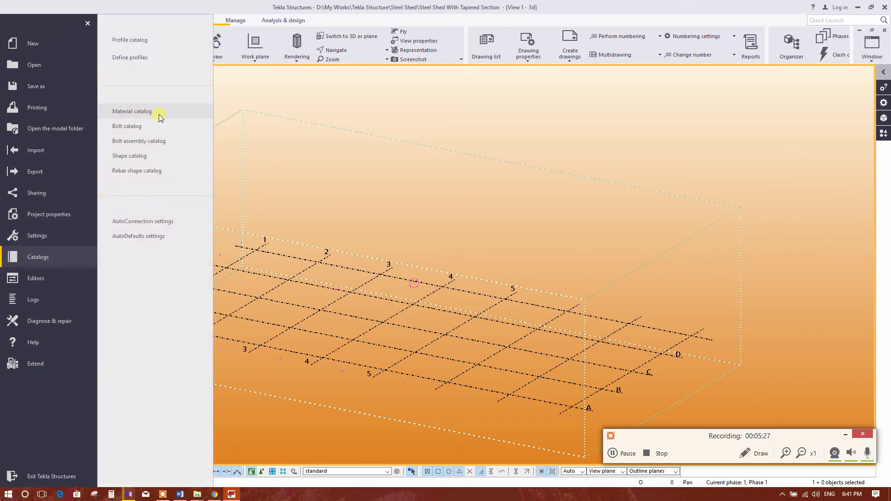
left_click(160, 56)
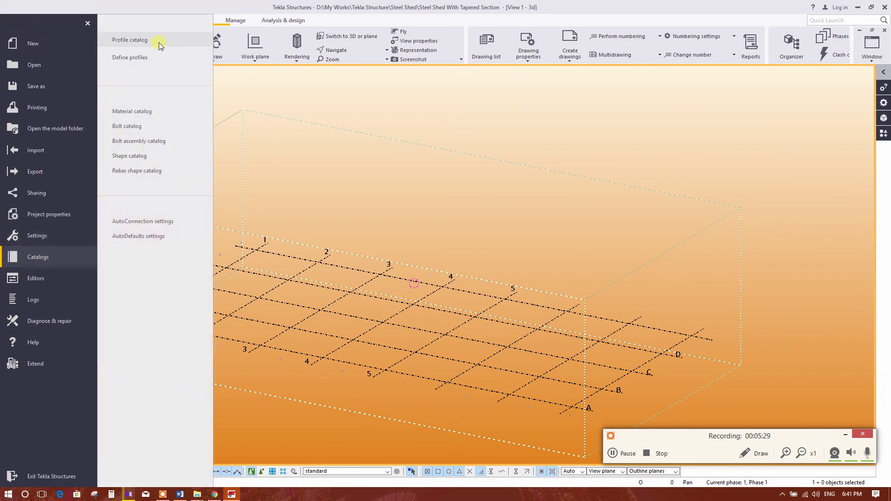